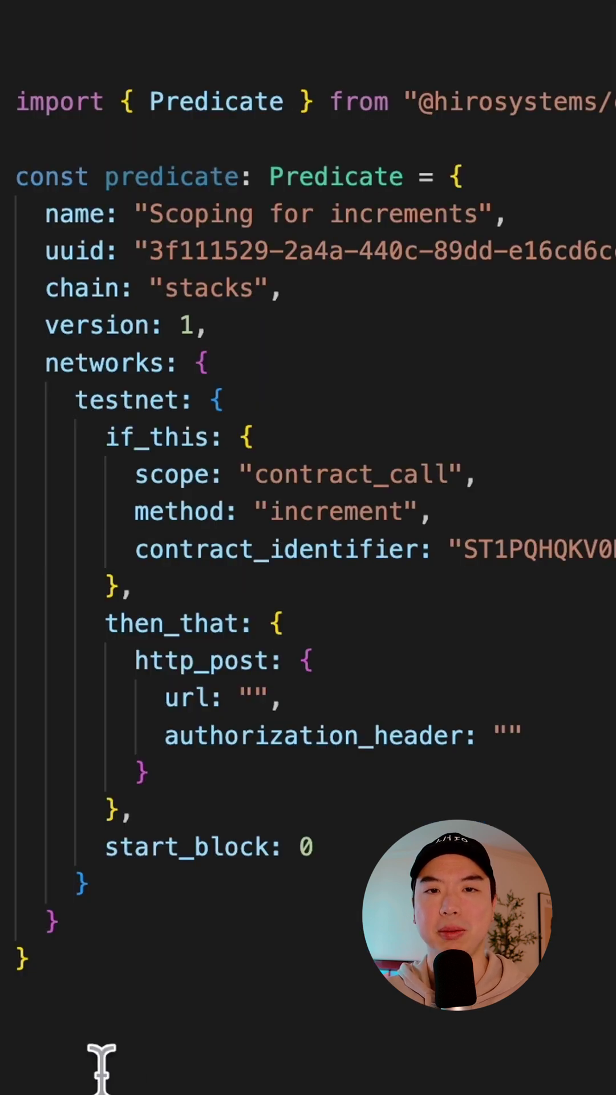
Select the sample increment-call predicate's fields in the editor
drag(69, 990, 479, 179)
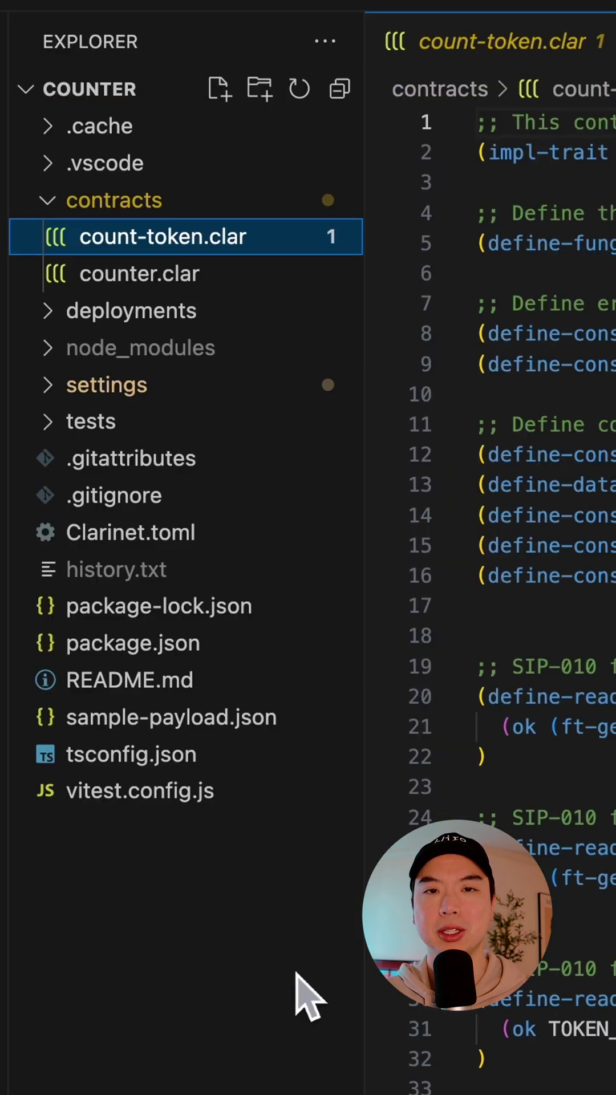
Create a chainhooks folder in the Counter project
right_click(227, 843)
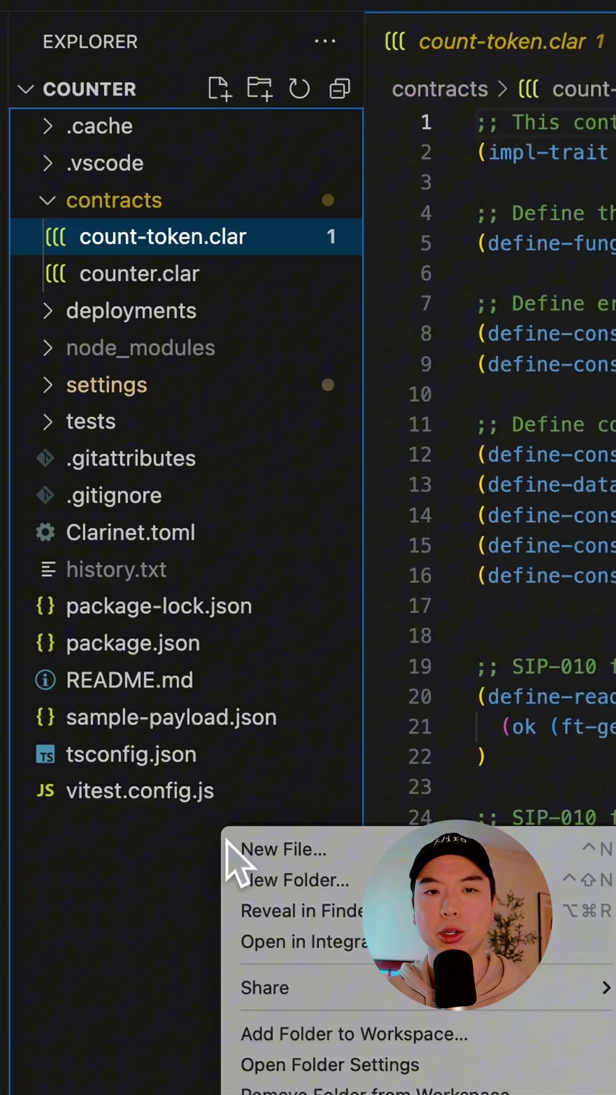
click(284, 880)
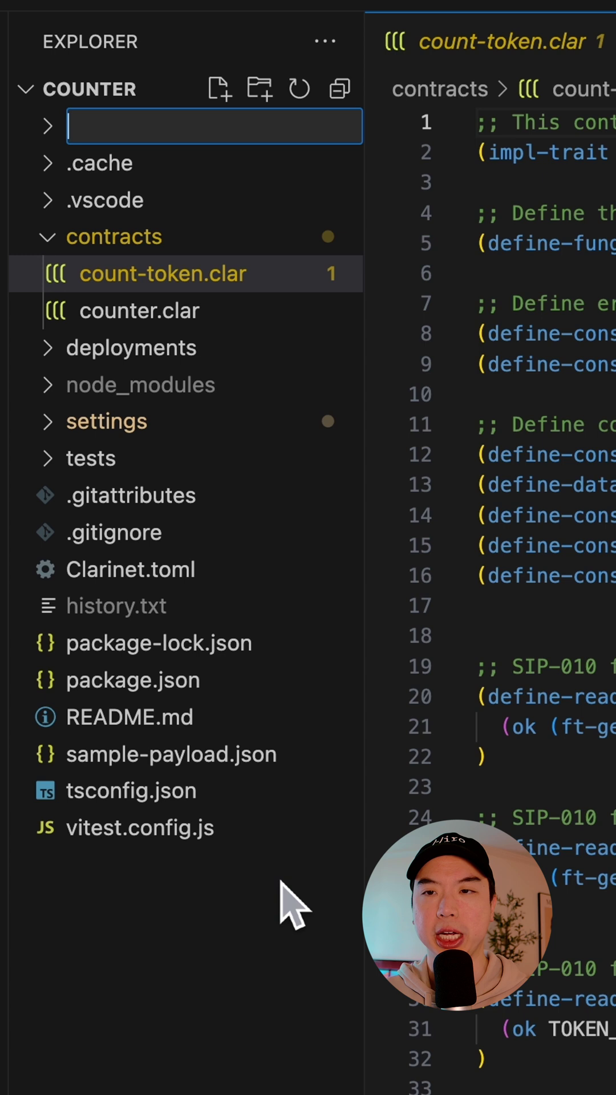
text(chainhooks)
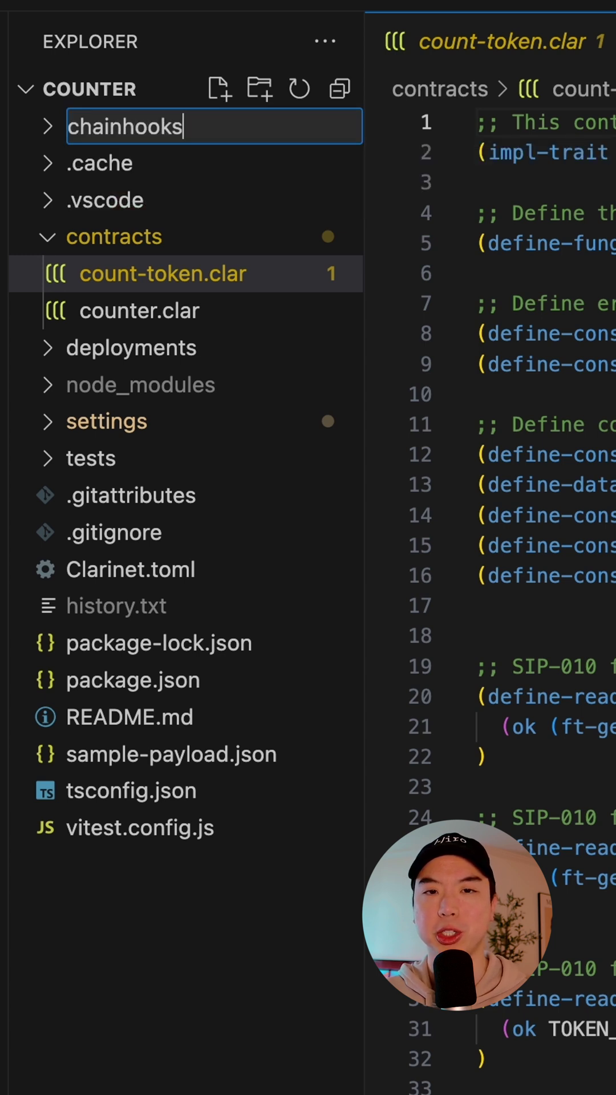
key(Return)
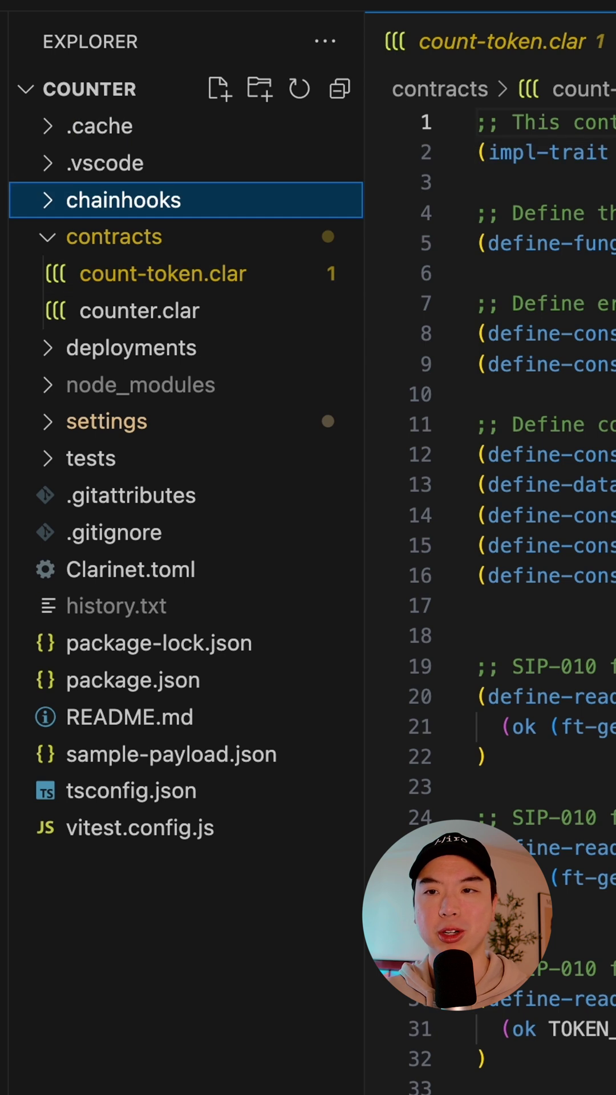
Create an empty predicate.json file inside the chainhooks folder
right_click(259, 214)
click(265, 225)
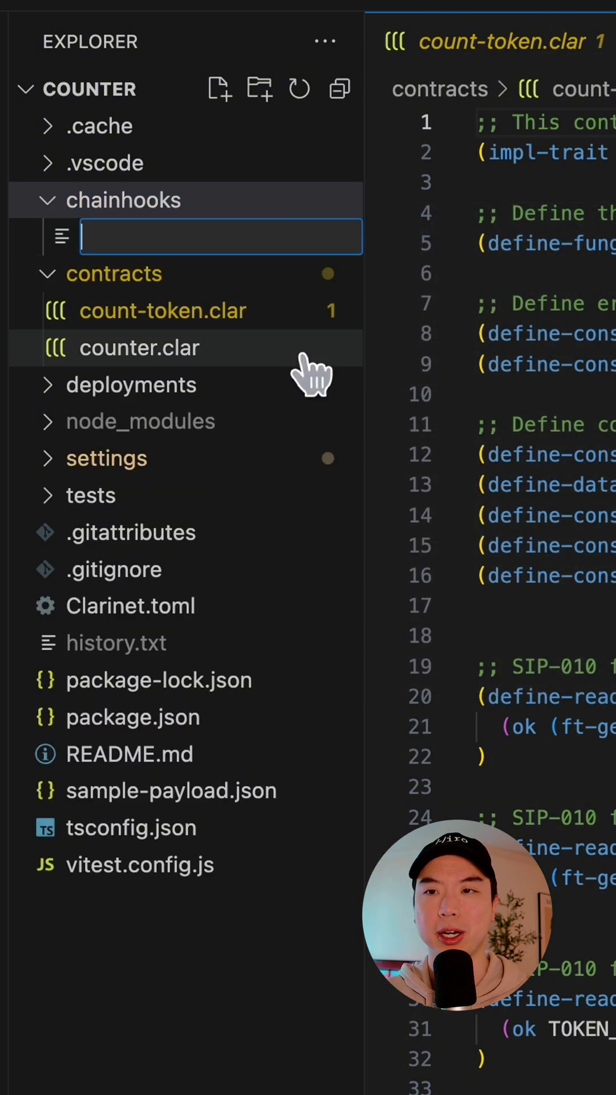
text(predicate.)
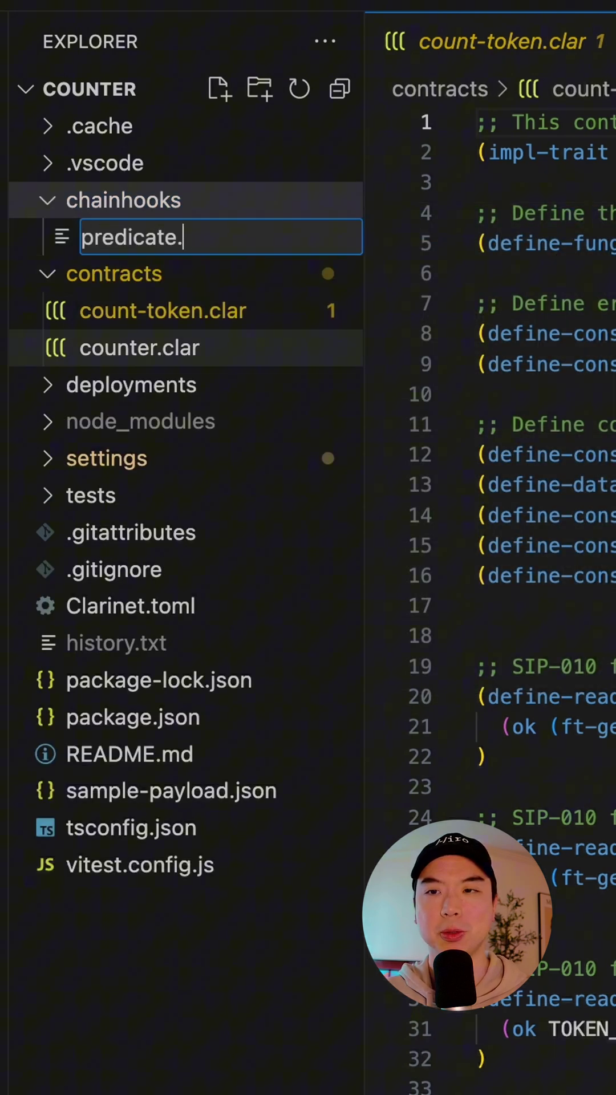
text(json)
key(Return)
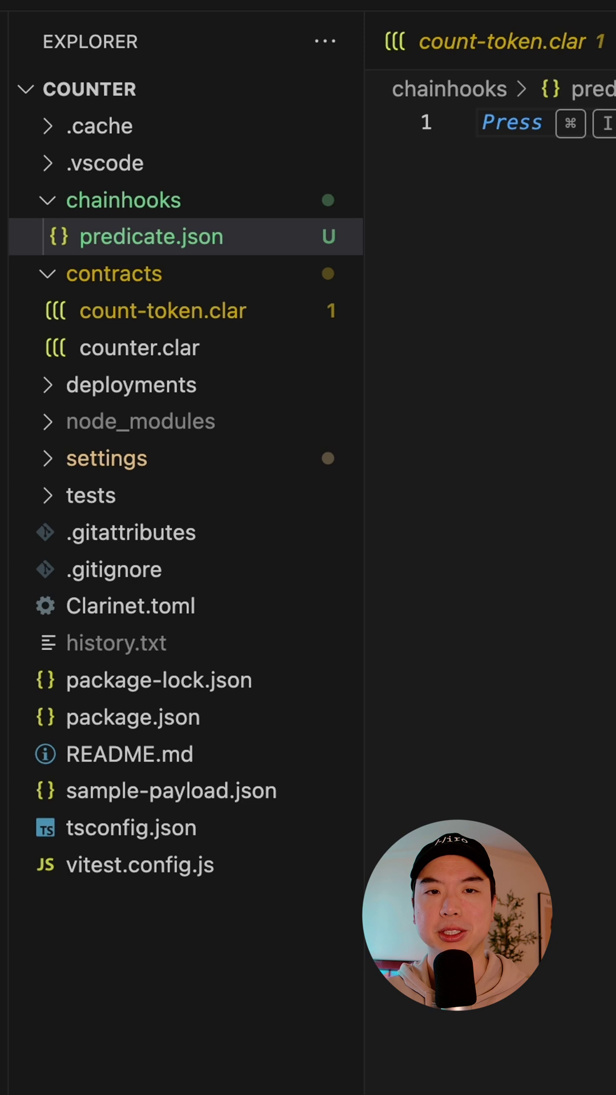
Paste the predicate JSON into predicate.json and set the http_post url to the webhook.site URL
key(super+v)
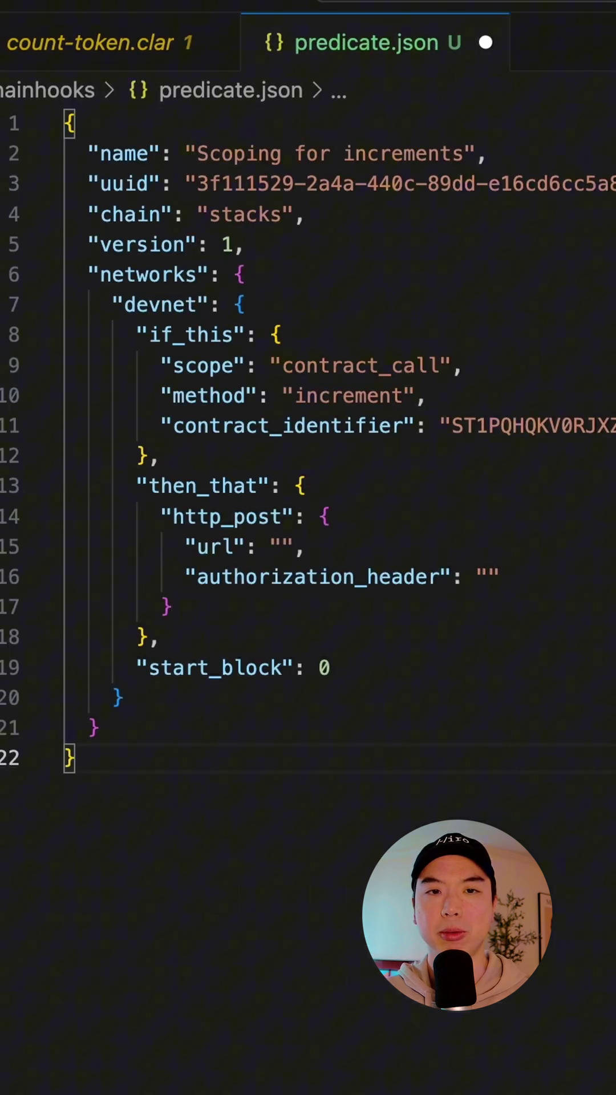
drag(163, 516, 301, 520)
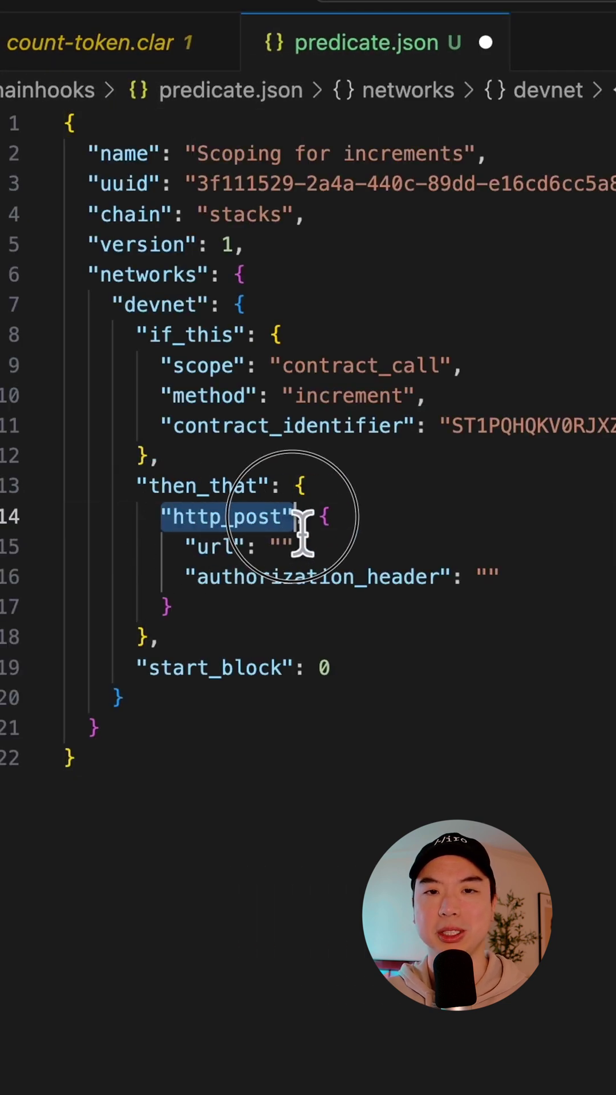
click(284, 548)
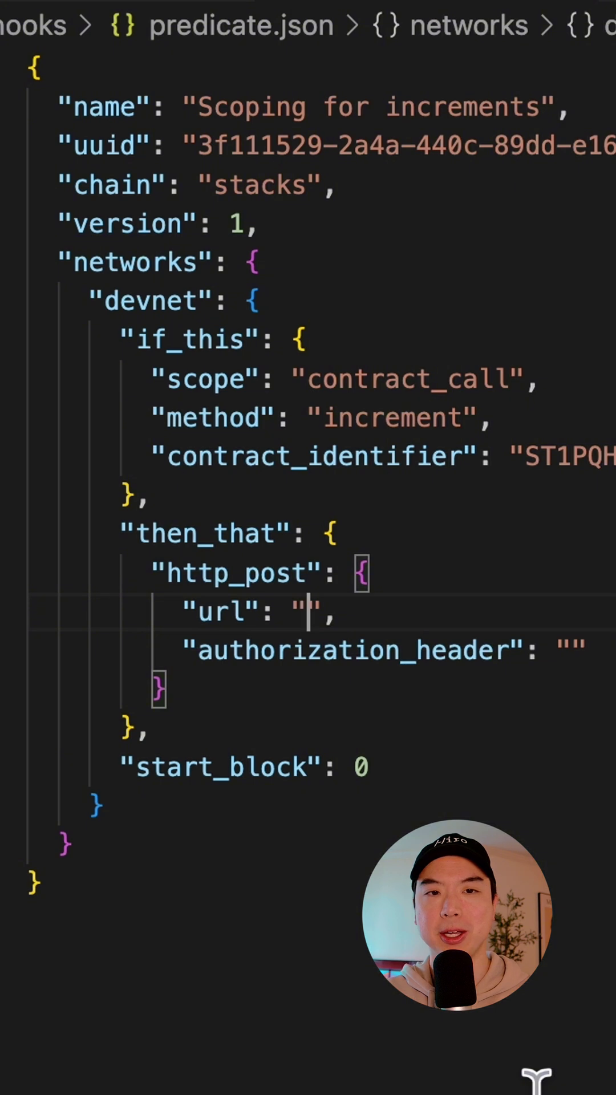
key(ctrl+v)
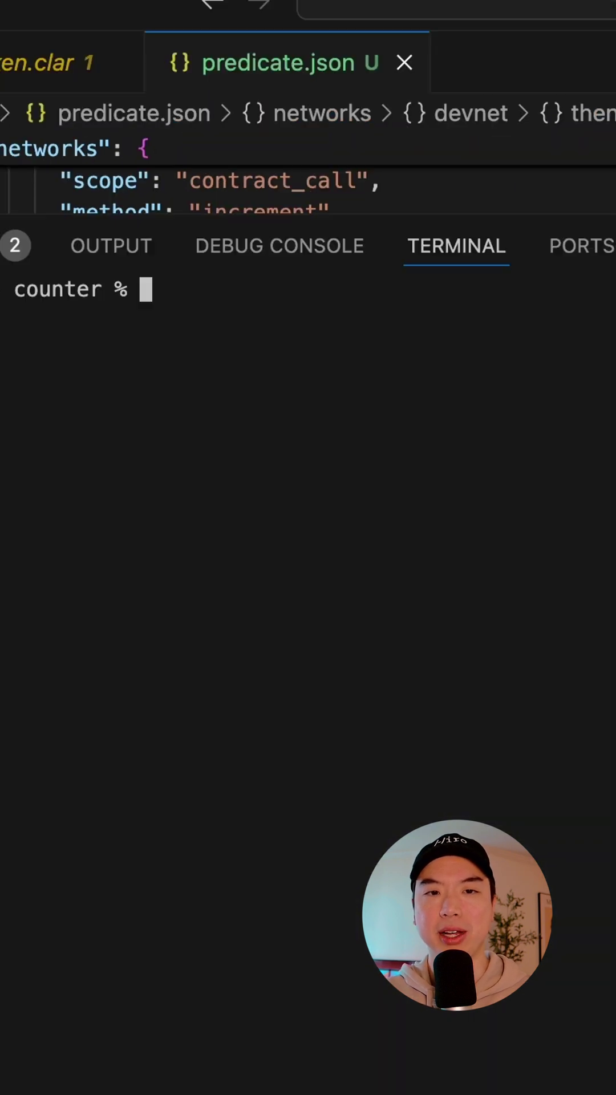
text(clarinet devnet start)
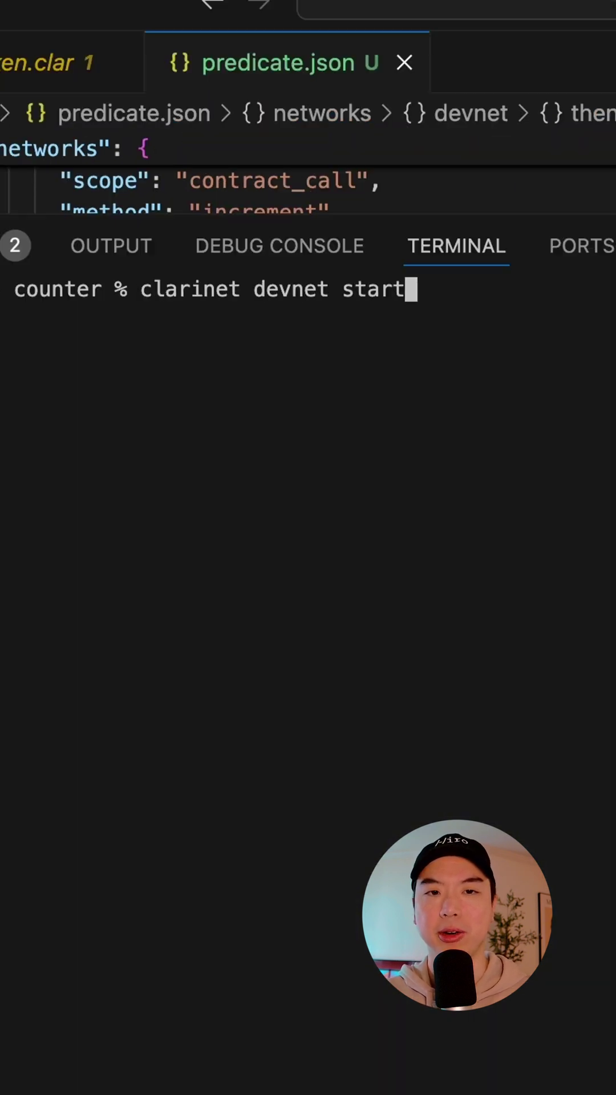
Start clarinet devnet, then submit and confirm an increment contract call
key(Return)
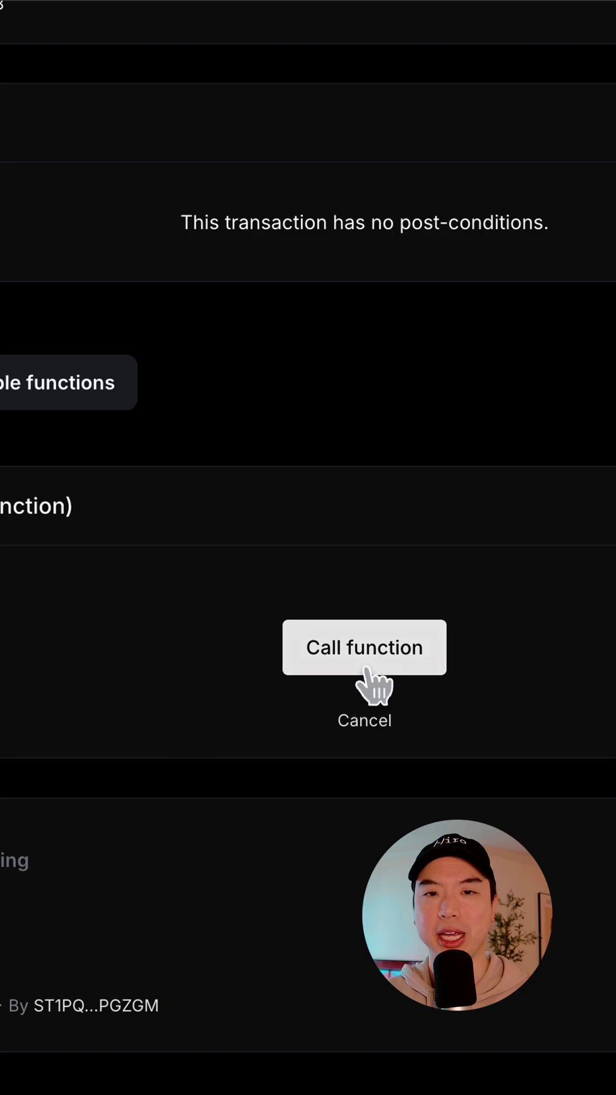
click(349, 660)
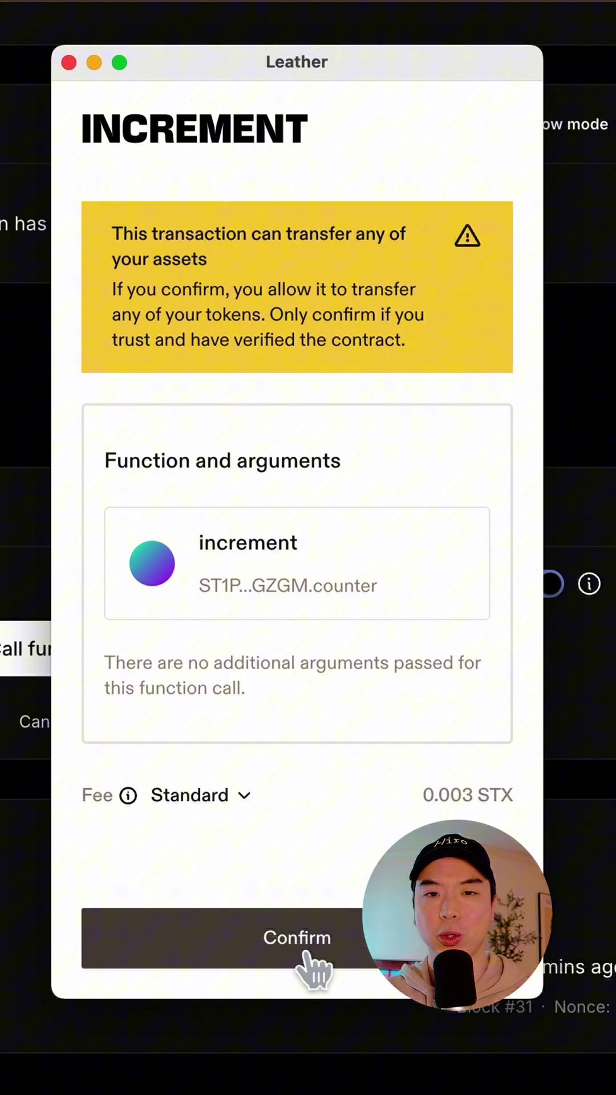
click(305, 957)
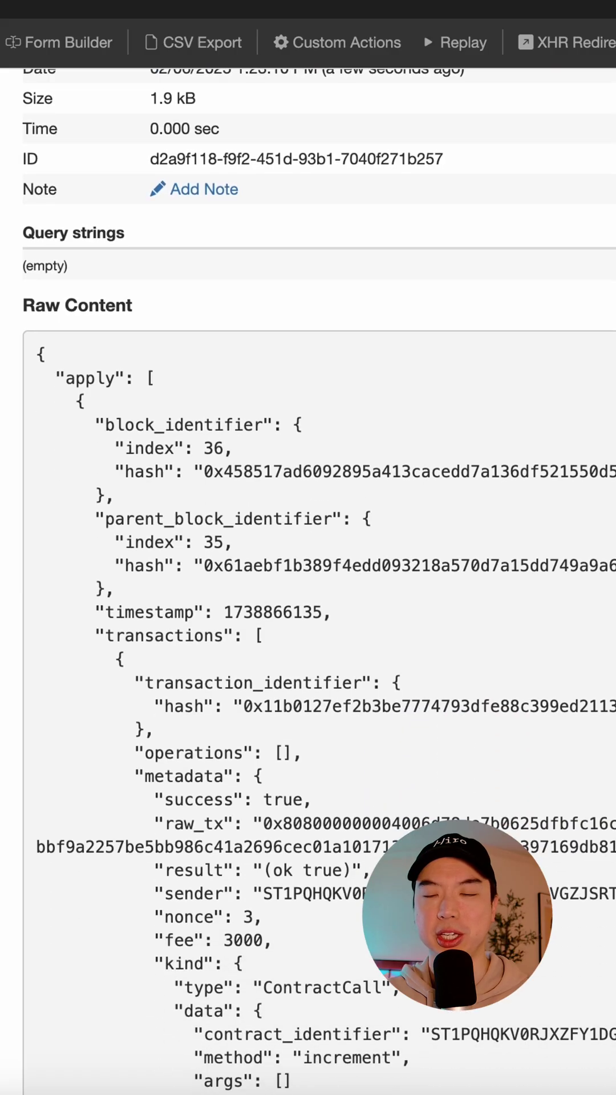
scroll(308, 548, down, 5)
scroll(308, 547, down, 4)
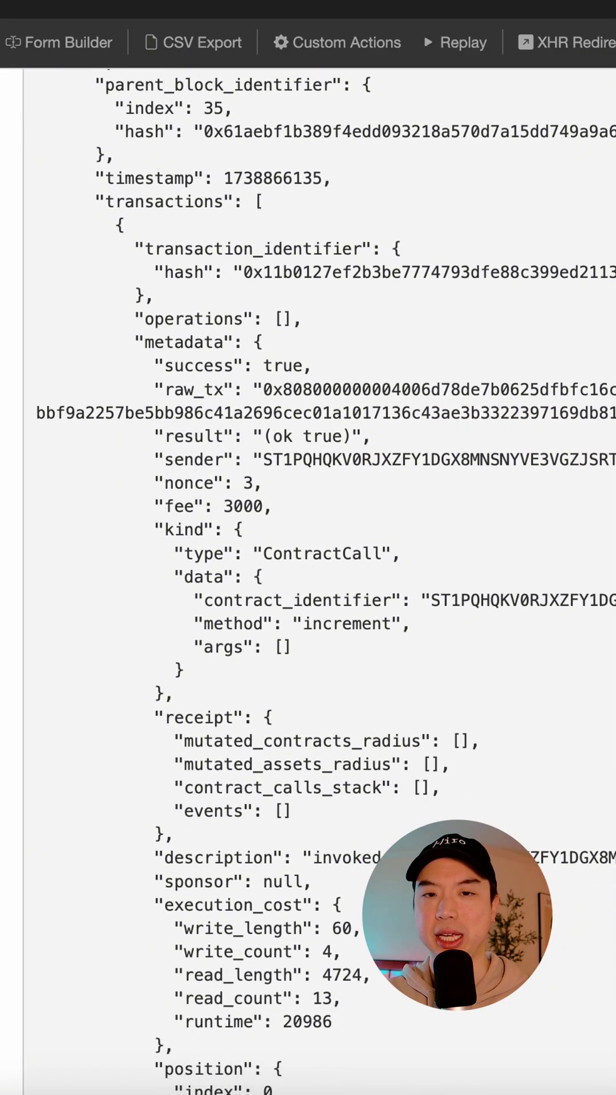
scroll(308, 547, down, 1)
scroll(308, 548, down, 3)
scroll(309, 548, down, 5)
scroll(308, 547, down, 2)
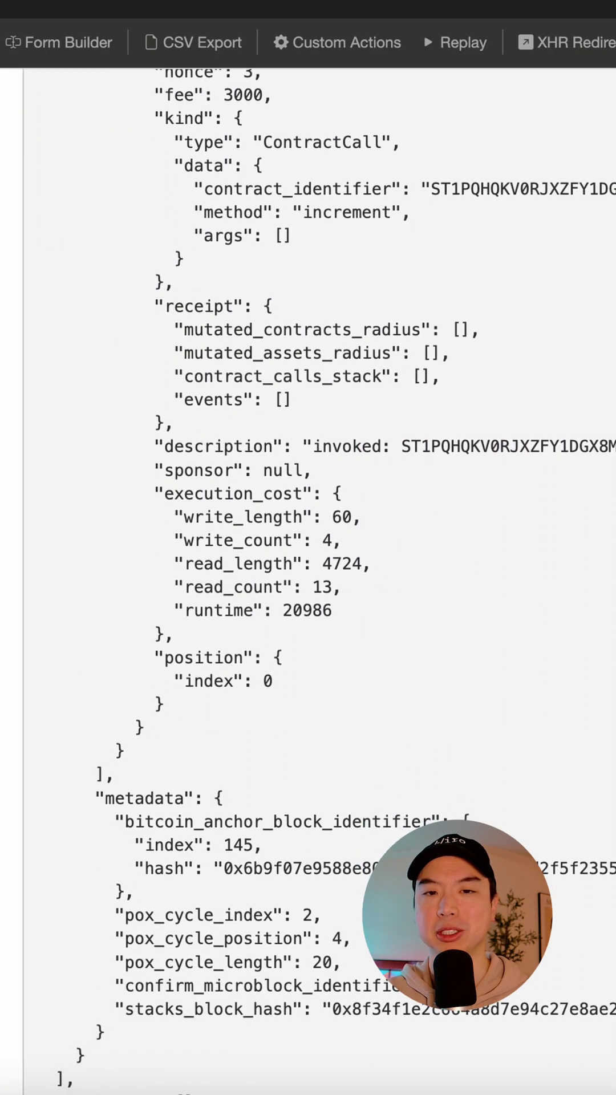
scroll(307, 548, down, 1)
scroll(307, 548, down, 2)
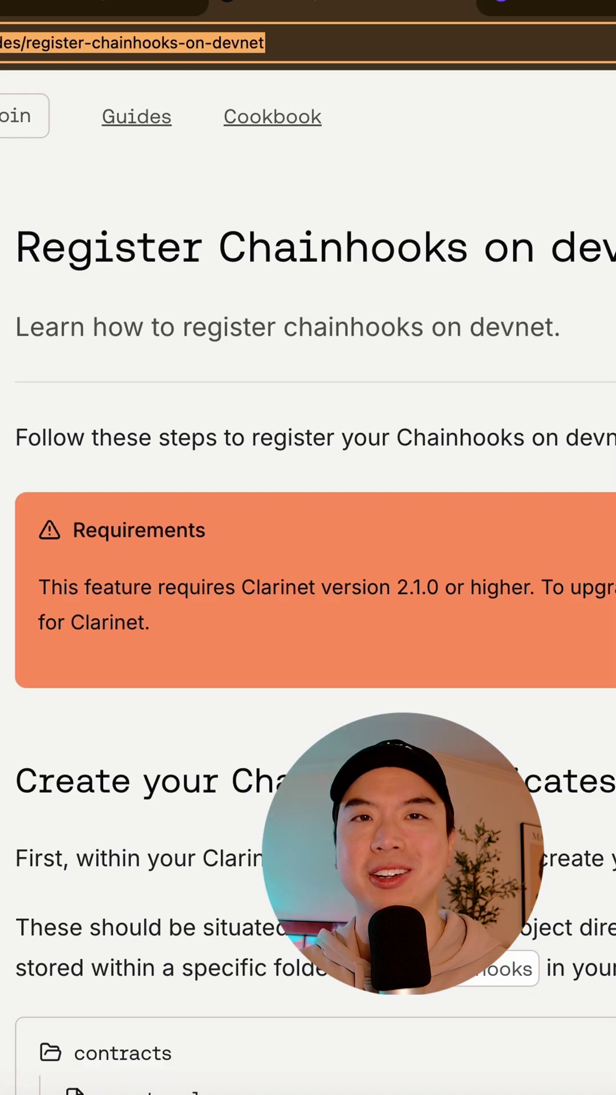